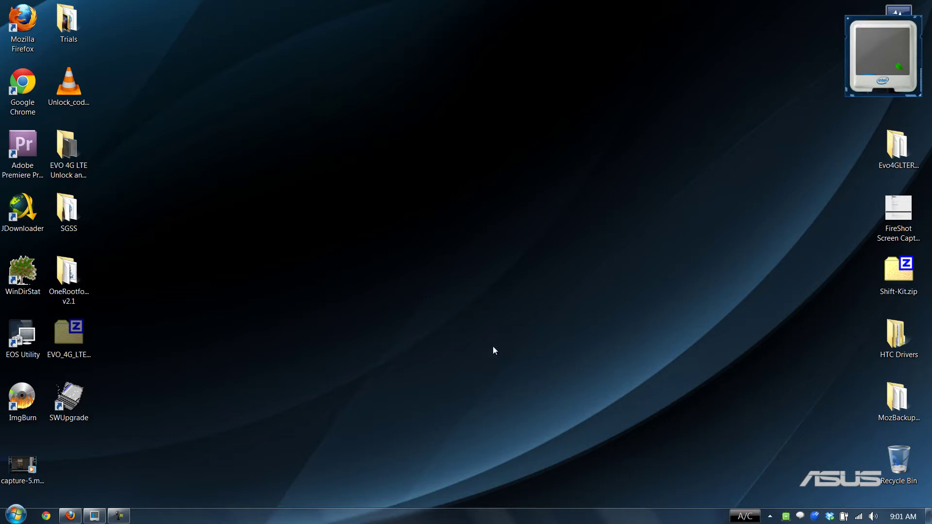
click(80, 336)
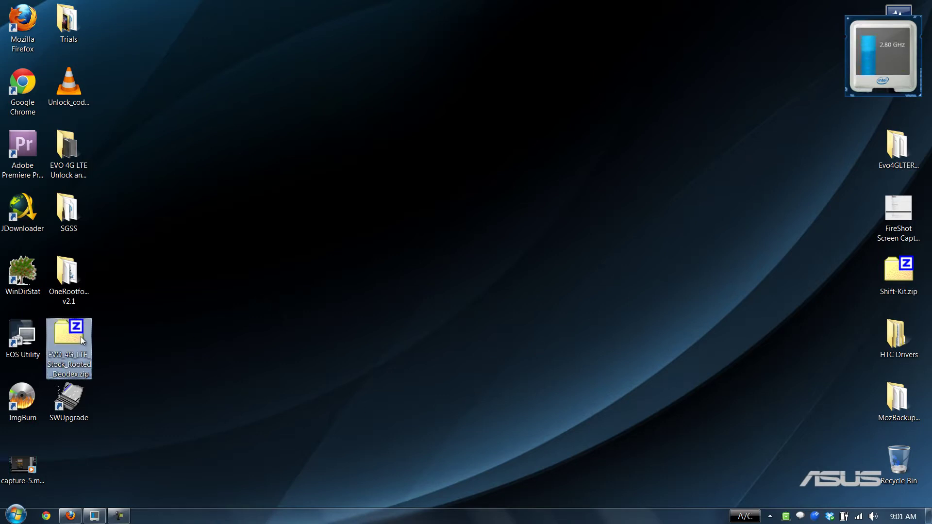
click(83, 393)
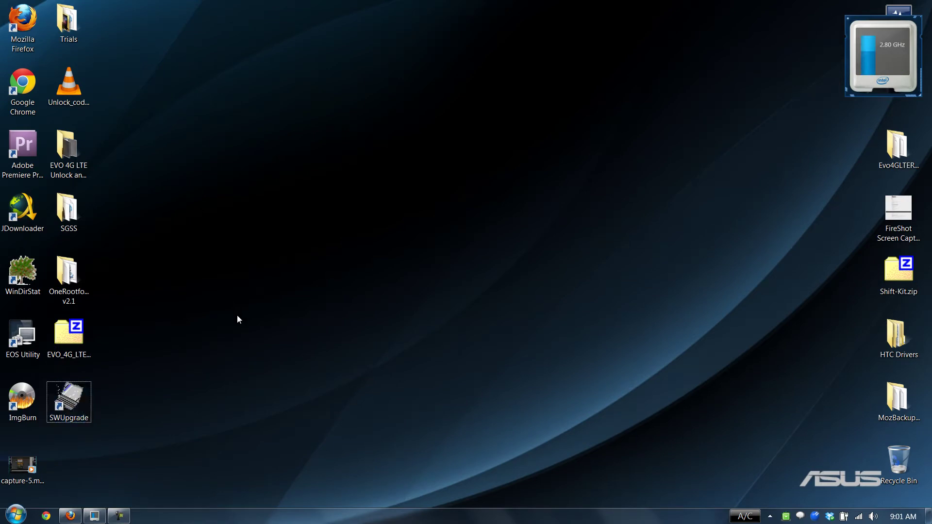
double_click(69, 399)
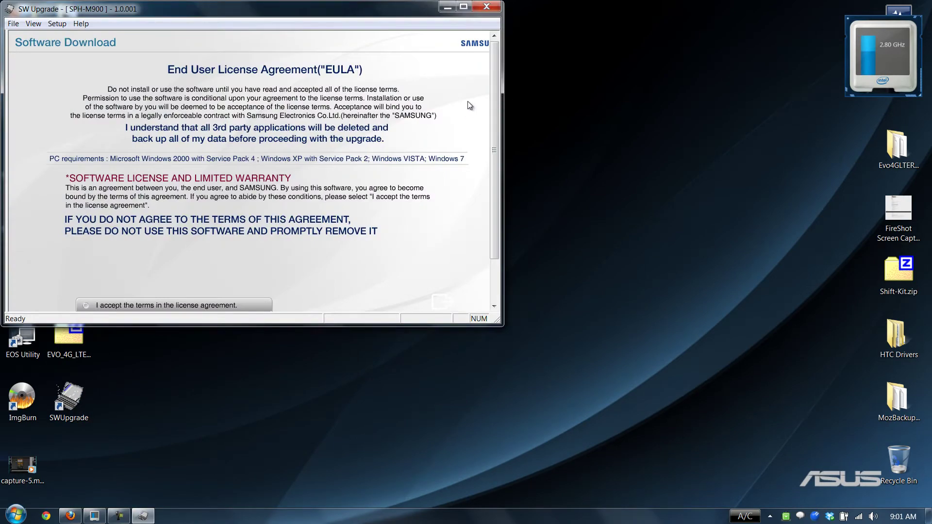
click(493, 7)
- Copy the SPH-M920_MR1_DI11A_REL.tar archive from the Dropbox folder Android > Samsung > Transform
click(16, 516)
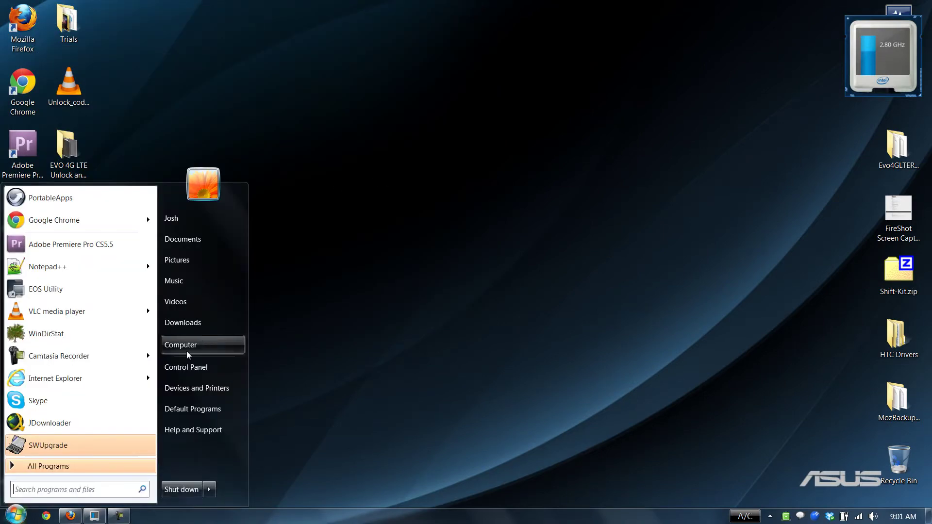
click(197, 351)
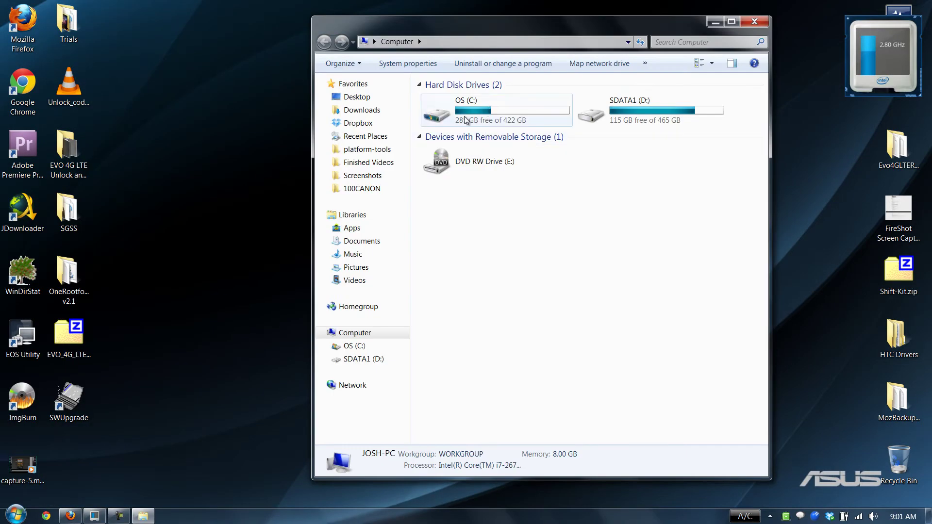
click(369, 125)
double_click(518, 111)
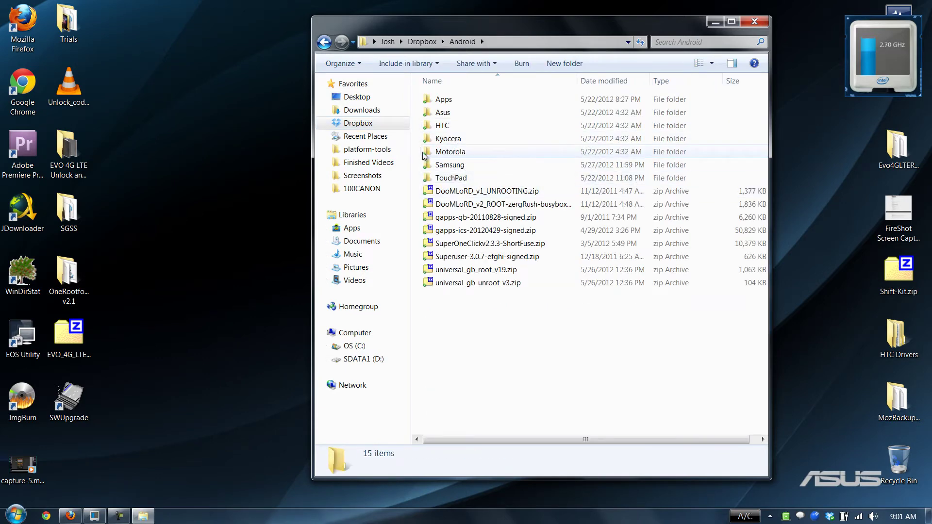
double_click(450, 164)
double_click(450, 165)
click(493, 179)
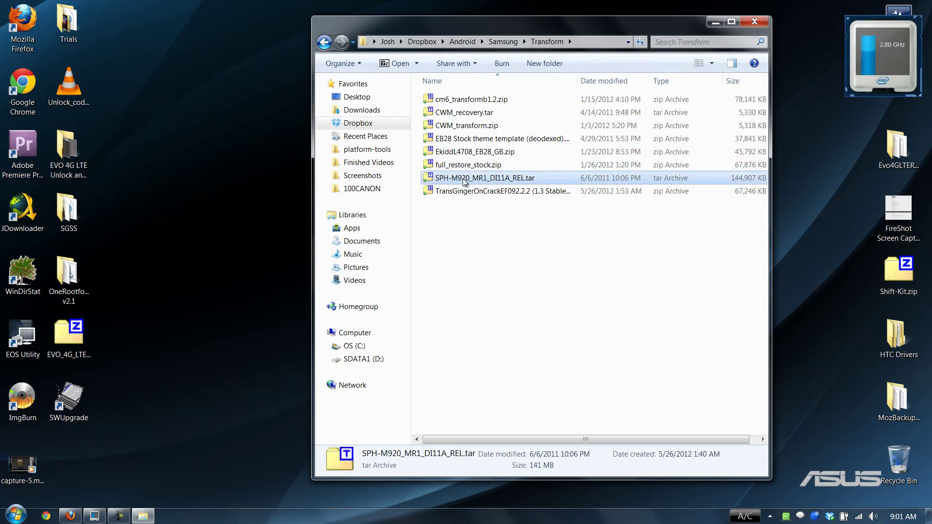
right_click(471, 179)
click(500, 368)
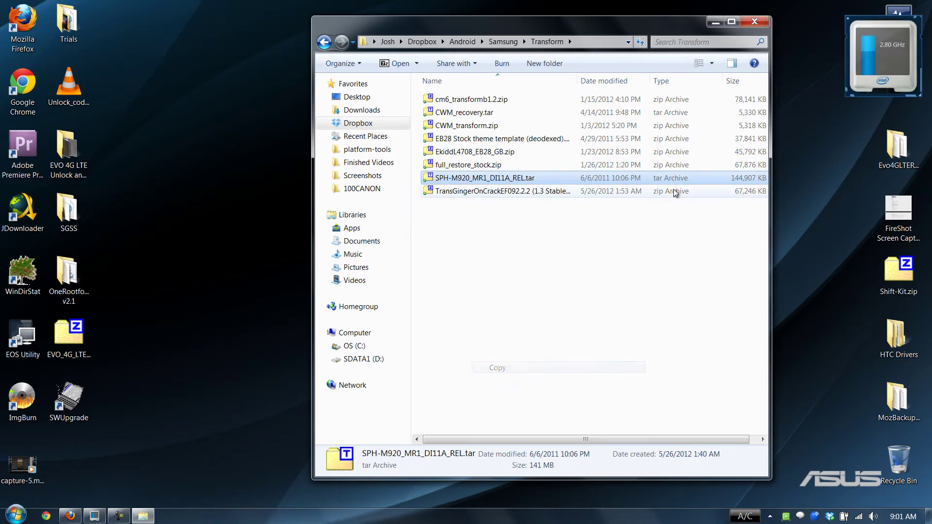
- Open the SWUpgrade firmware folder at C: > Program Files (x86) > Samsung Electronics > SWUpgrade > Models > Binary
click(354, 345)
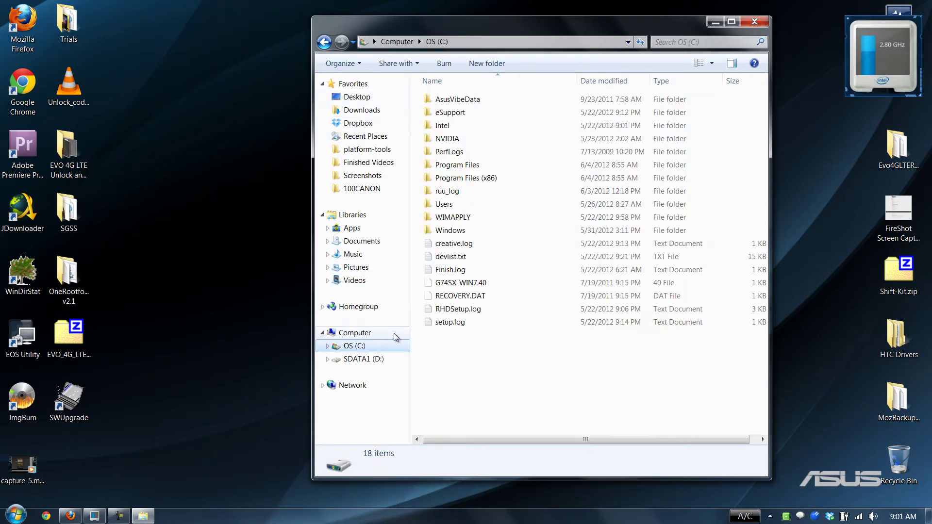
click(472, 179)
double_click(471, 178)
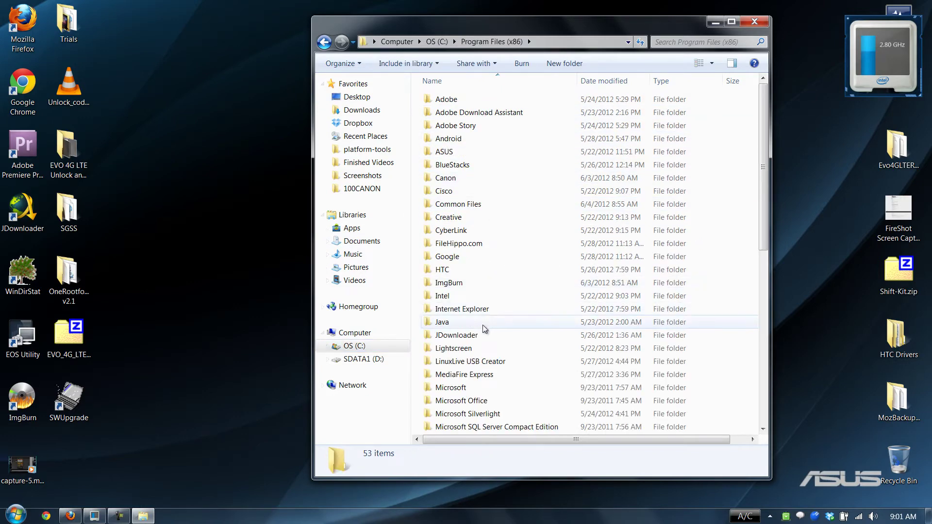
scroll(493, 382, down, 5)
scroll(489, 367, down, 4)
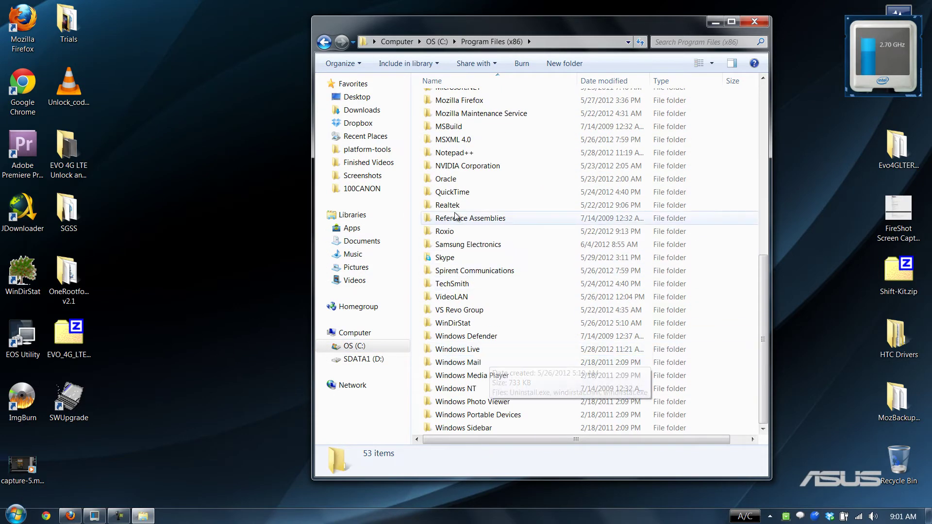
double_click(469, 245)
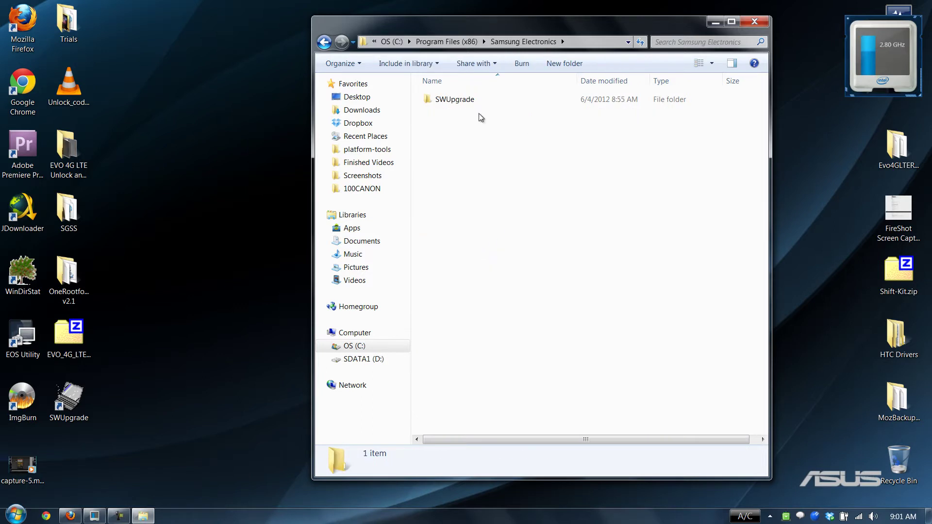
double_click(446, 101)
double_click(447, 112)
double_click(456, 100)
- Permanently delete the SPH-M900_CL14_MR.tar archive from the Binary folder
click(463, 101)
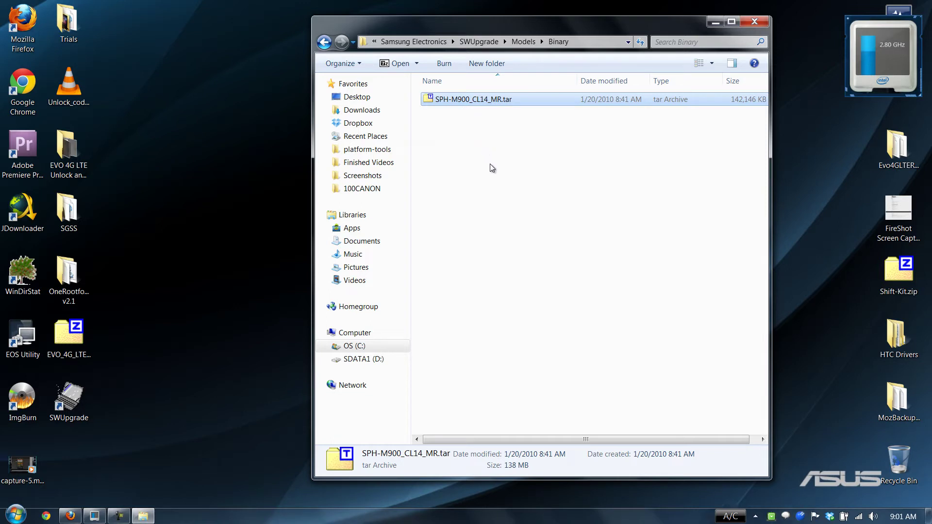
key(shift+Delete)
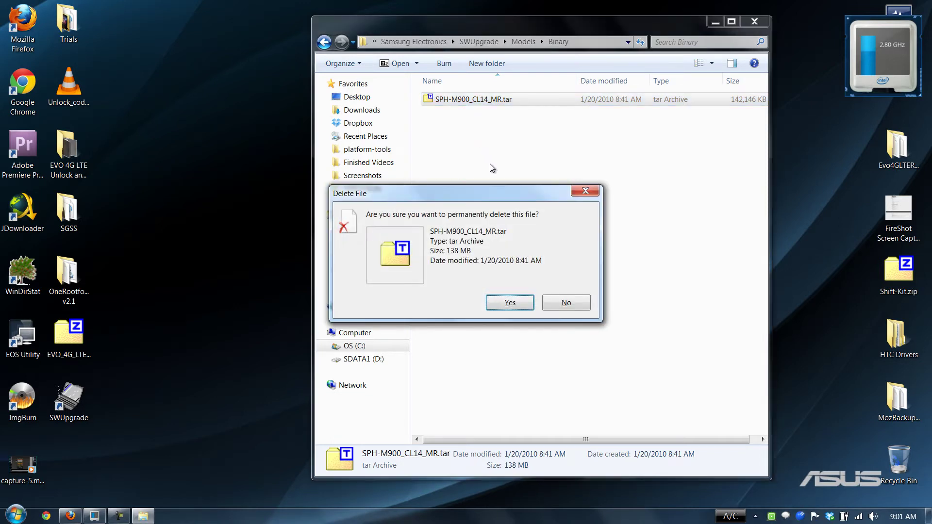
key(Return)
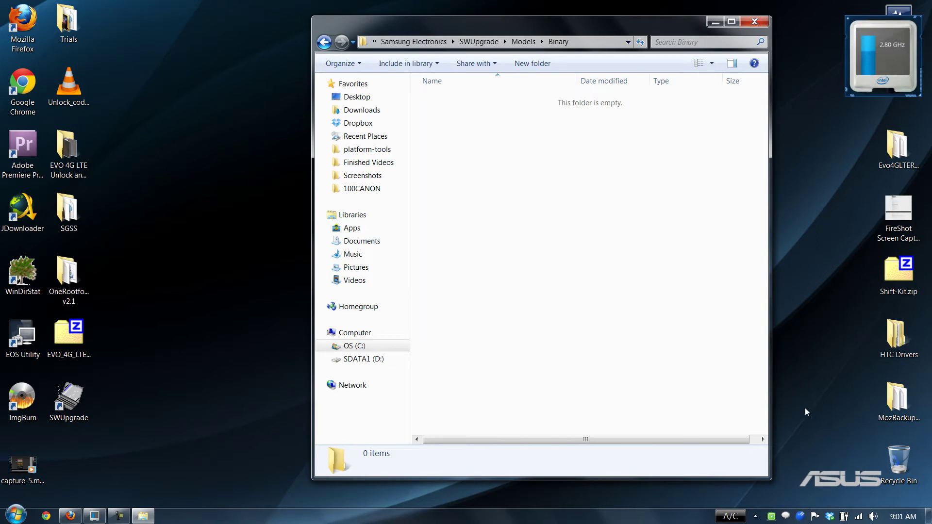
- Paste the copied SPH-M920_MR1_DI11A_REL.tar archive into the Binary folder and close the folder window
right_click(511, 187)
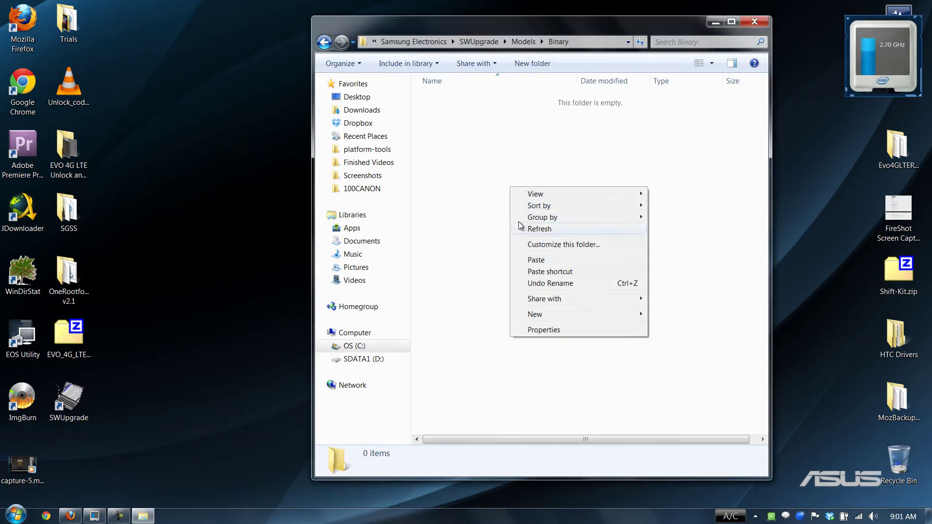
click(536, 261)
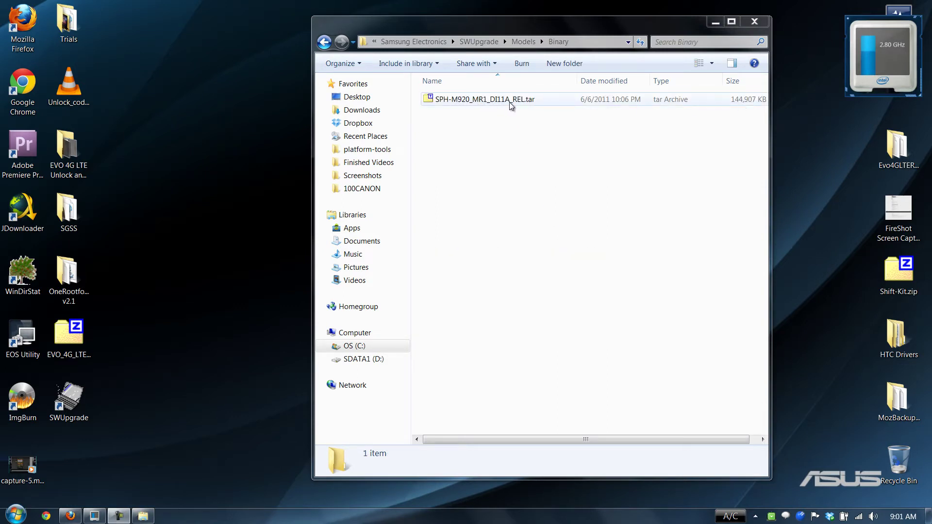
click(755, 22)
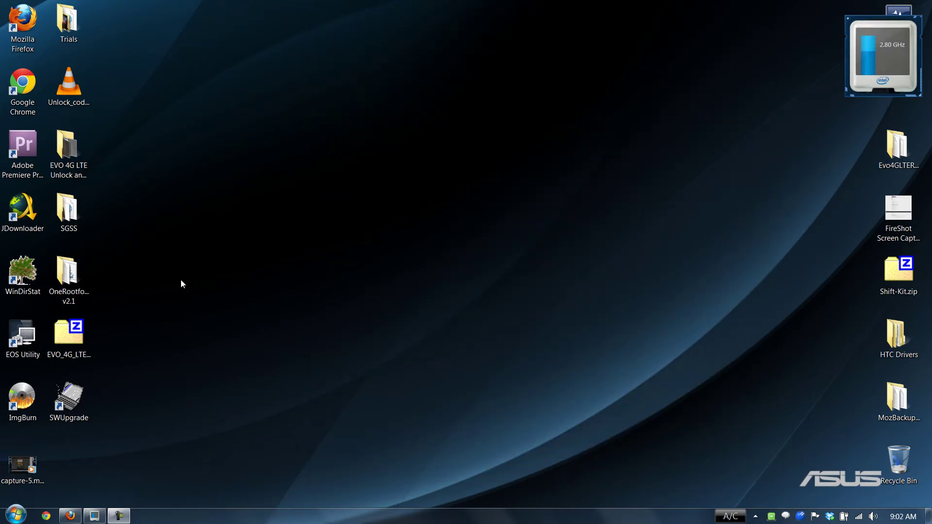
- Launch SWUpgrade, enlarge its window to fit the wizard, and accept the license agreement to continue to the warning page
double_click(73, 398)
click(463, 6)
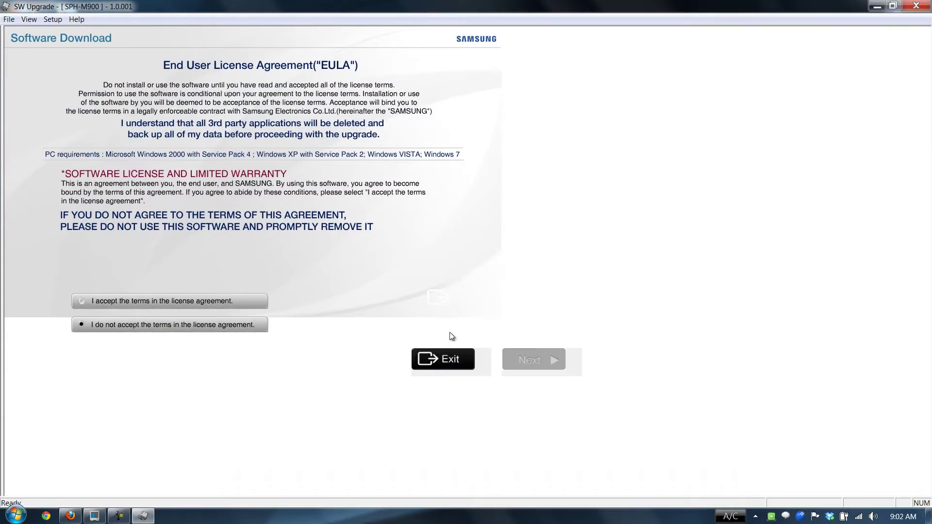
click(896, 5)
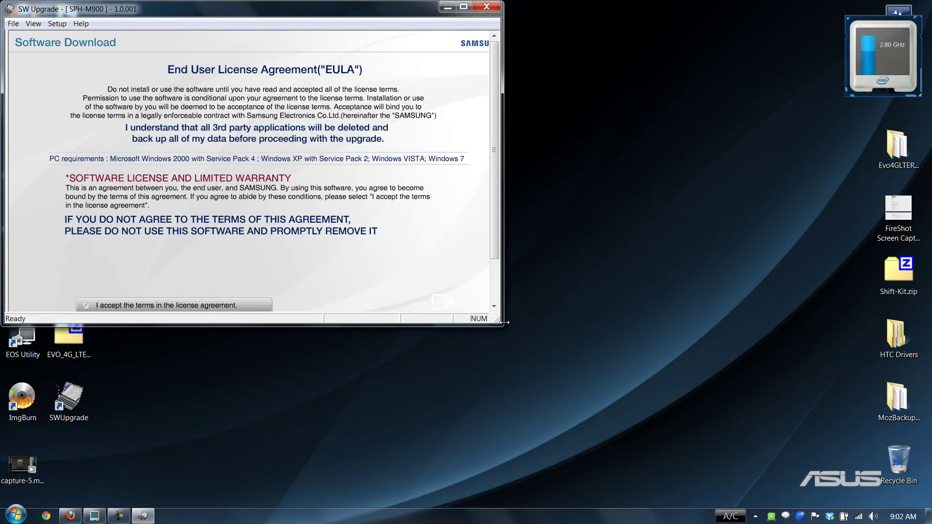
drag(500, 324, 507, 397)
click(126, 311)
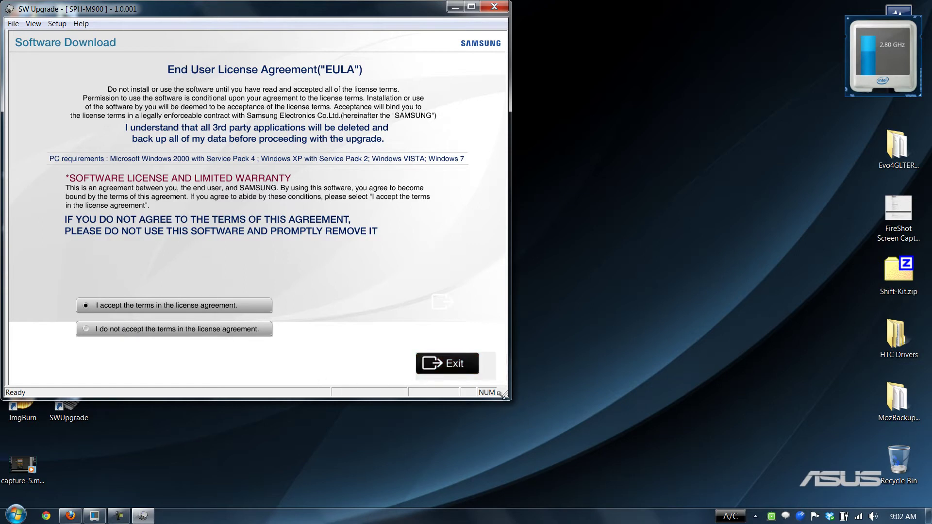
drag(502, 395, 614, 400)
key(Return)
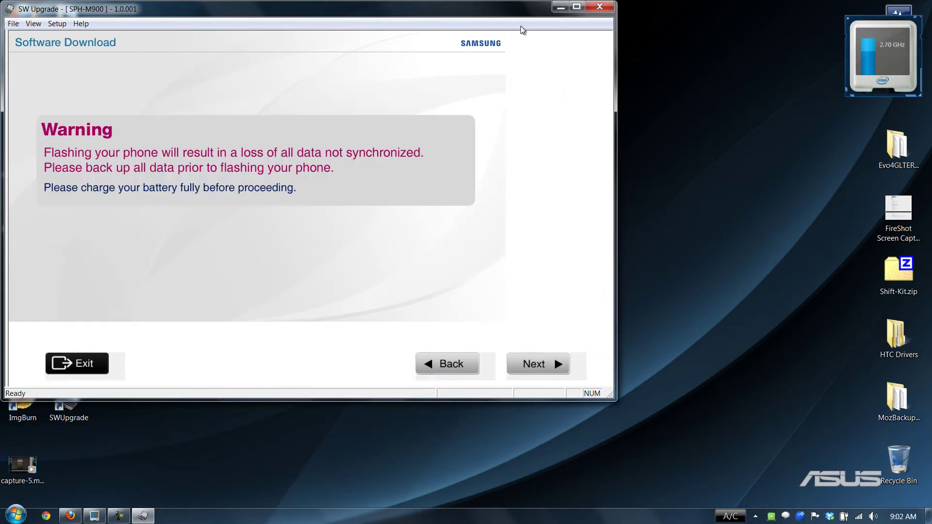
- Advance the upgrade wizard to the USB cable page, and check the phone's driver installation status before closing it
drag(524, 15, 640, 51)
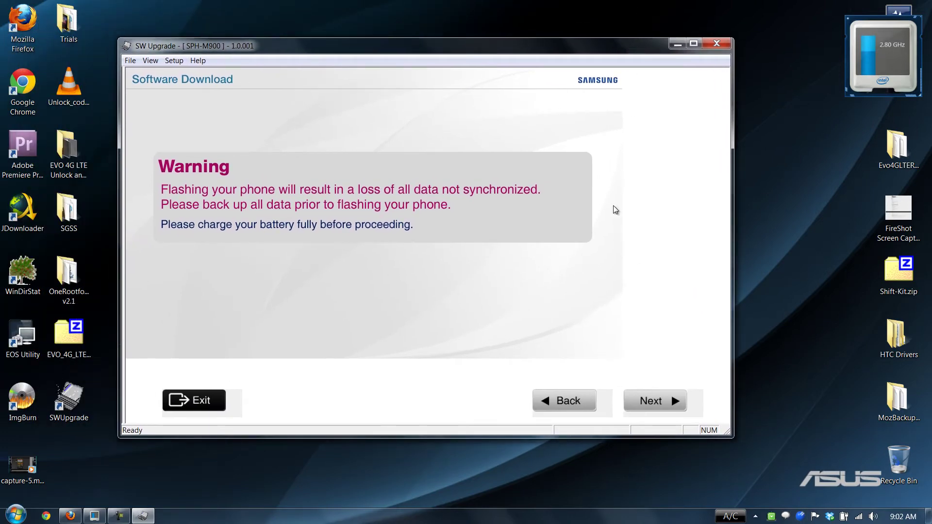
click(641, 401)
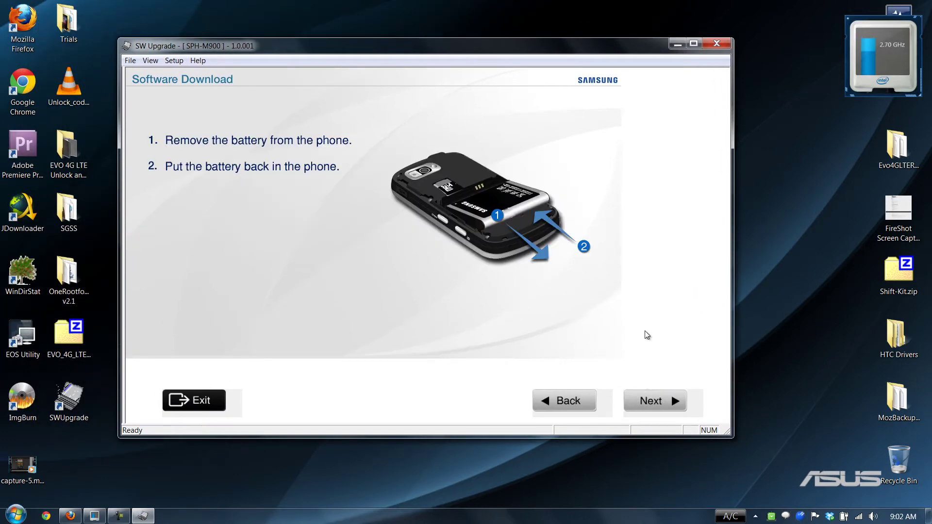
click(632, 403)
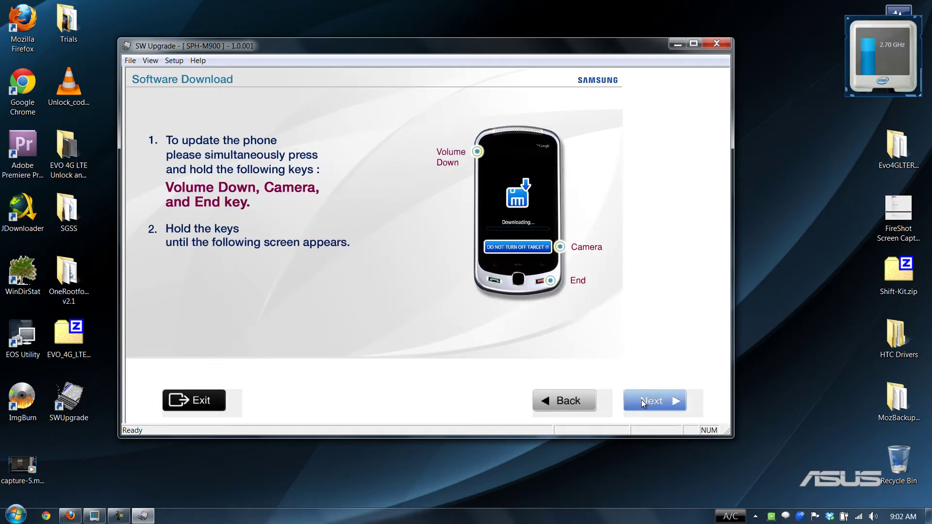
click(643, 403)
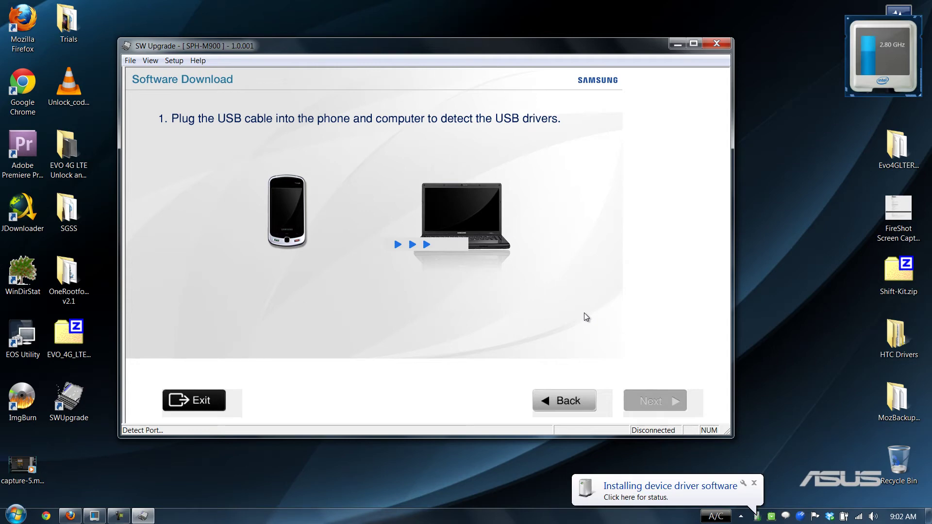
click(642, 488)
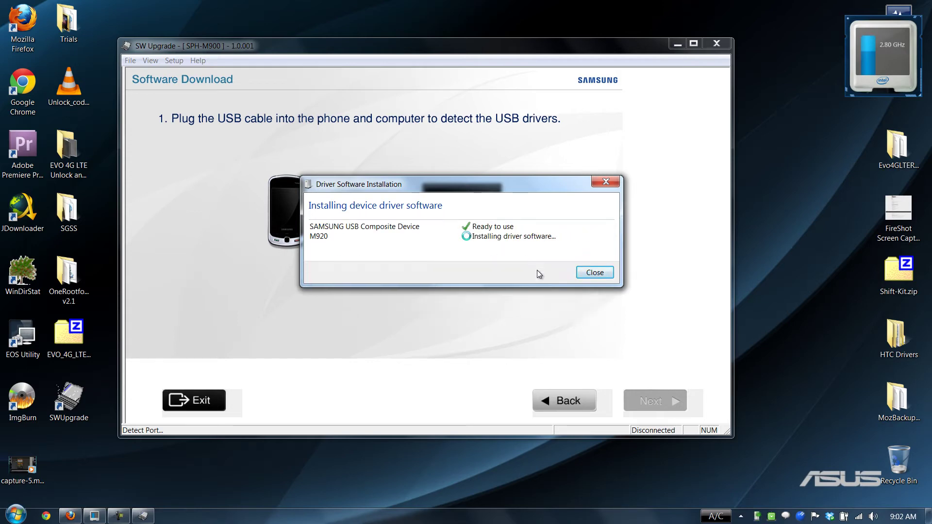
click(605, 272)
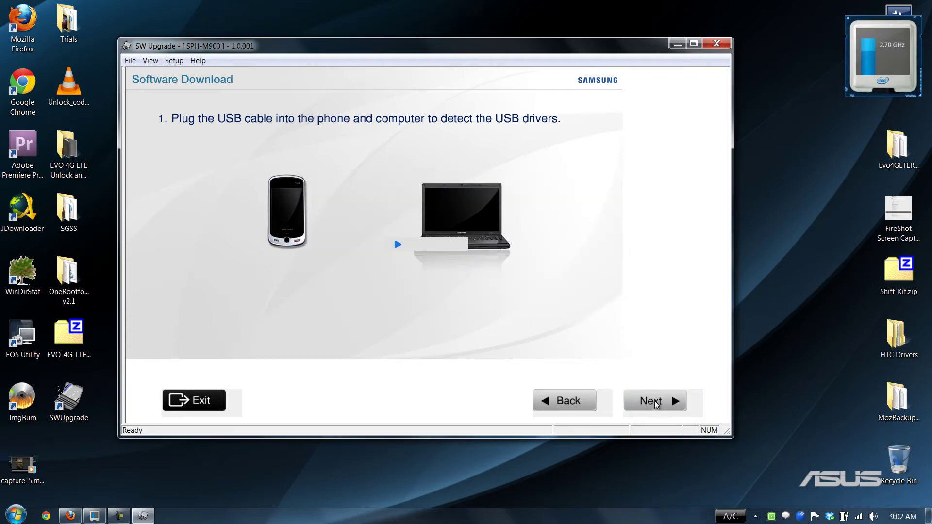
- Go through the remaining phone preparation and USB connection pages until the Start Software Download page
click(656, 402)
click(655, 401)
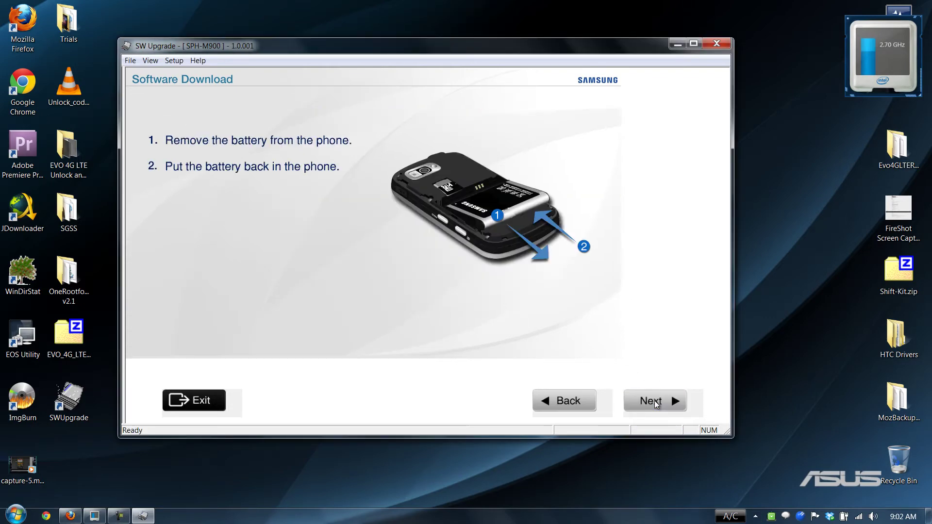
click(654, 401)
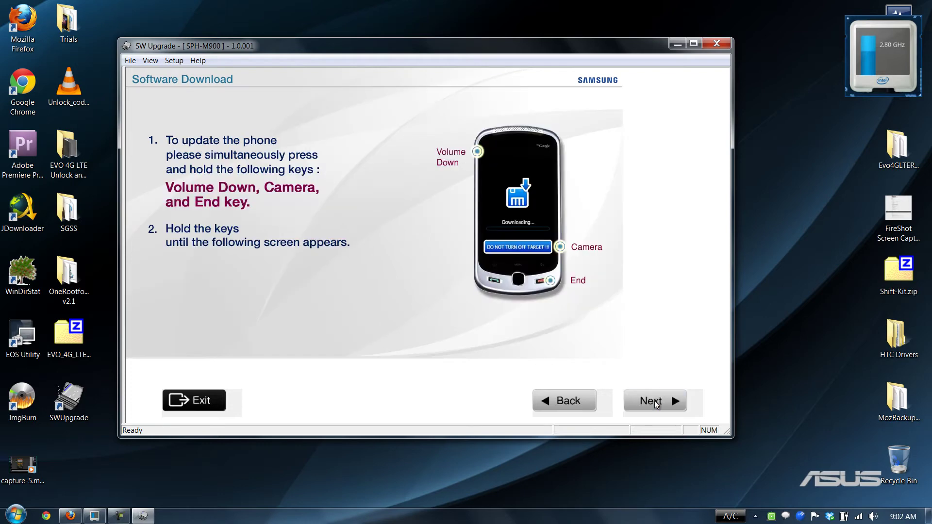
click(655, 402)
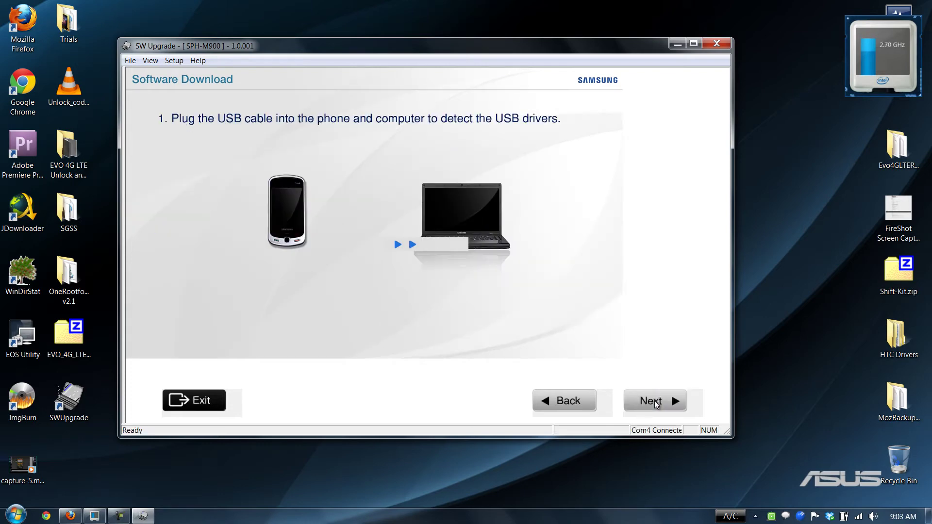
click(654, 399)
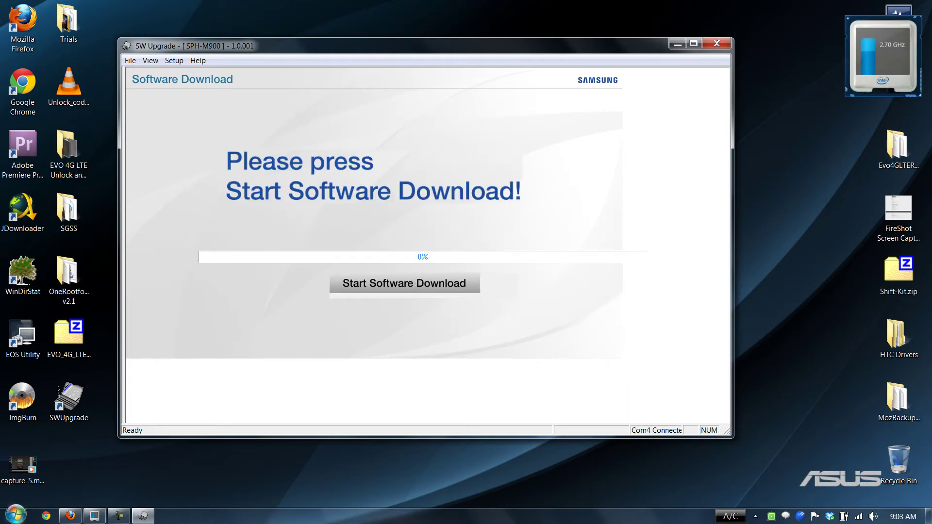
- Open a file browser window and go to the Program Files (x86) folder on the C: drive
click(16, 516)
click(233, 319)
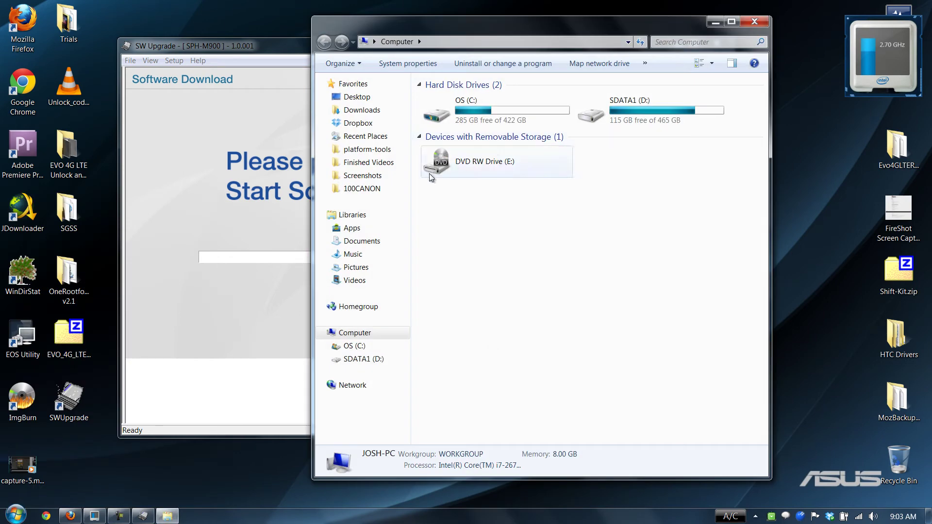
click(360, 347)
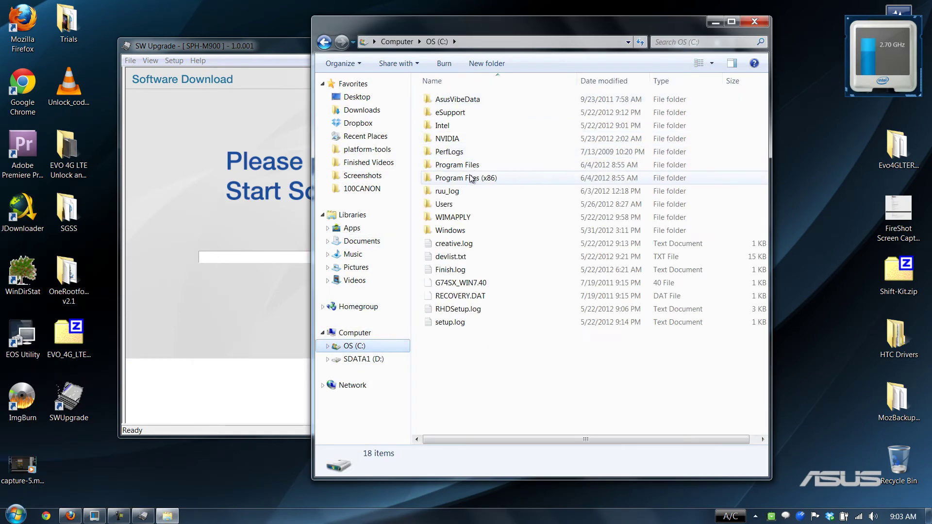
double_click(449, 180)
double_click(444, 139)
click(324, 42)
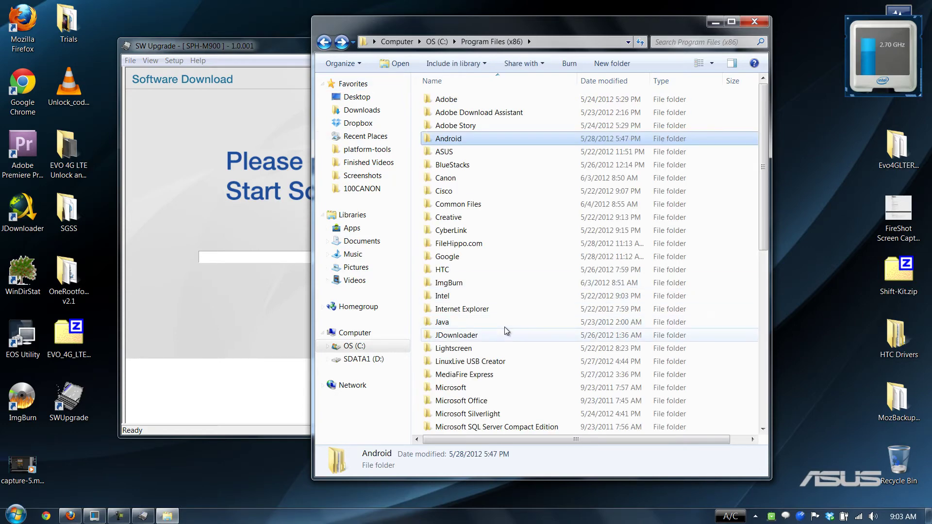
- Check which firmware archive is in Samsung Electronics\SWUpgrade\Models\Binary, and close the folder window
scroll(505, 340, down, 5)
scroll(504, 389, down, 3)
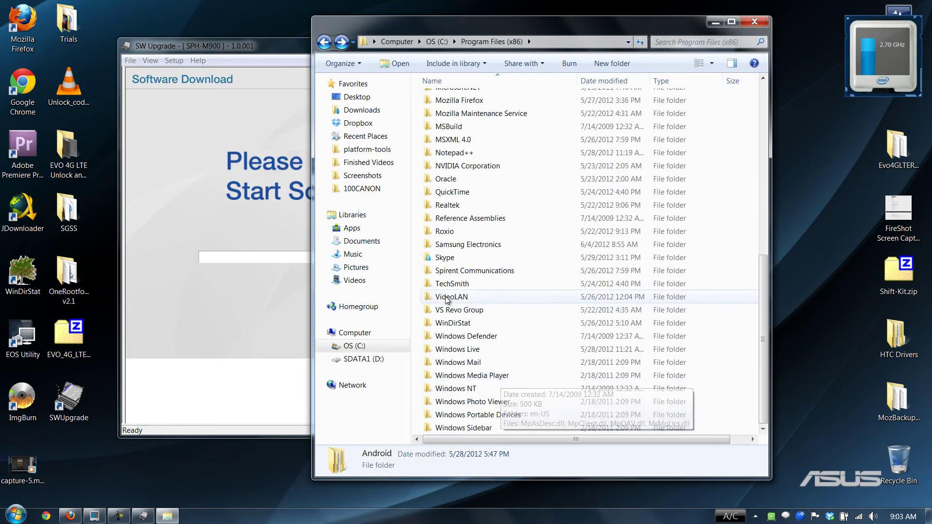
double_click(463, 241)
double_click(478, 102)
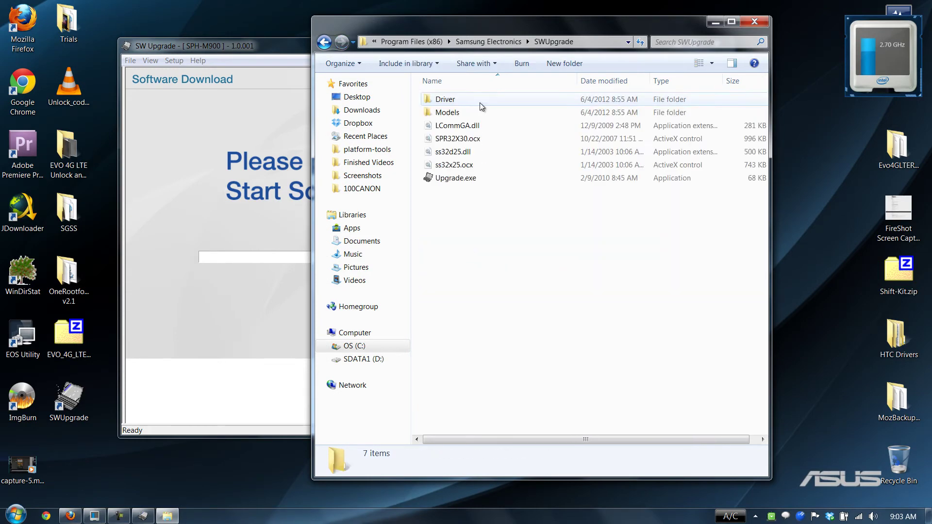
double_click(457, 113)
double_click(459, 102)
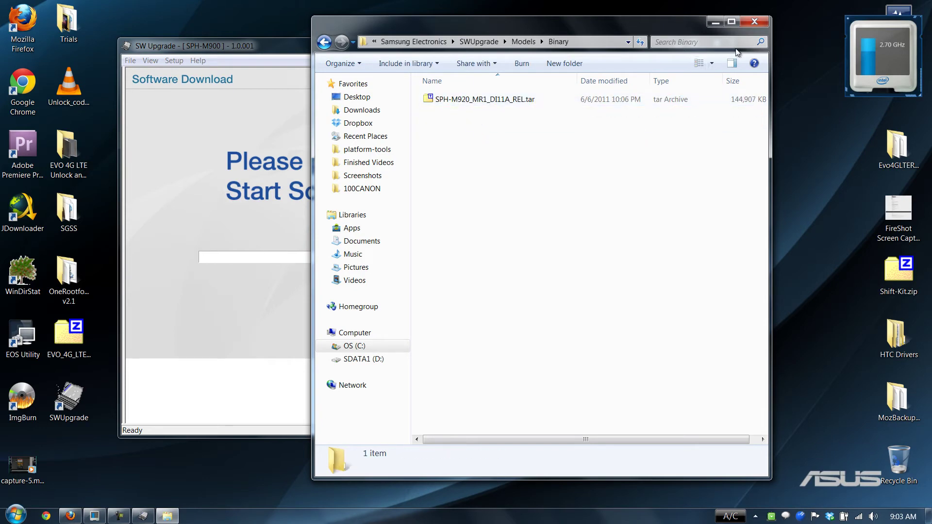
click(753, 22)
- Start the software download, dismiss the driver installation status during the update, and close SWUpgrade once flash programming completes
click(395, 289)
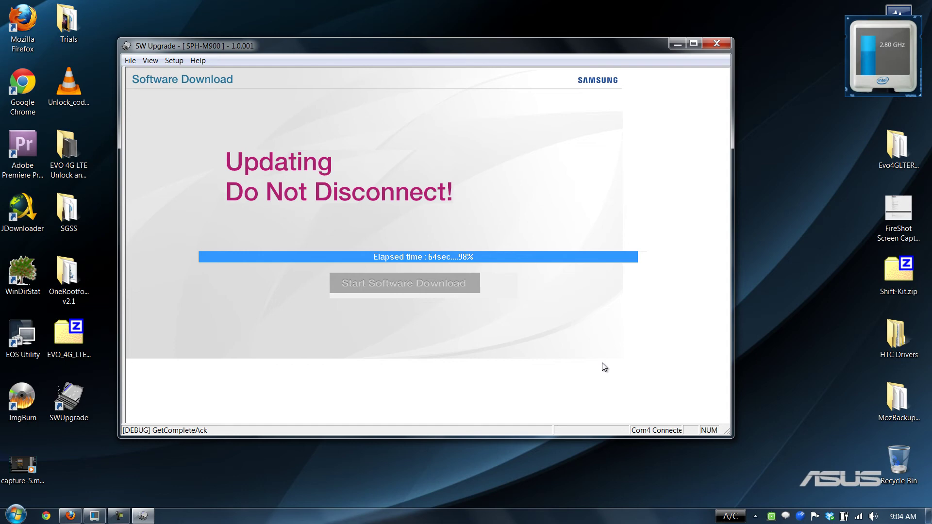
drag(727, 432, 732, 434)
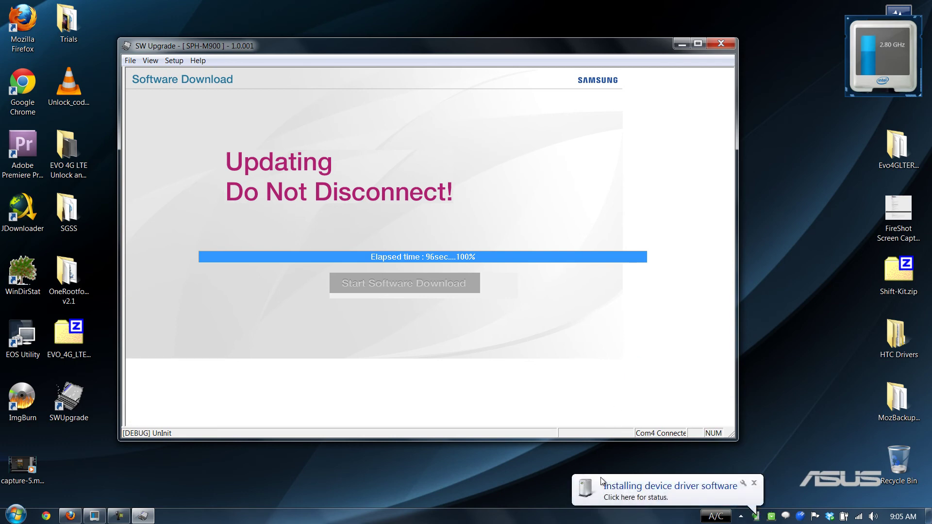
click(603, 484)
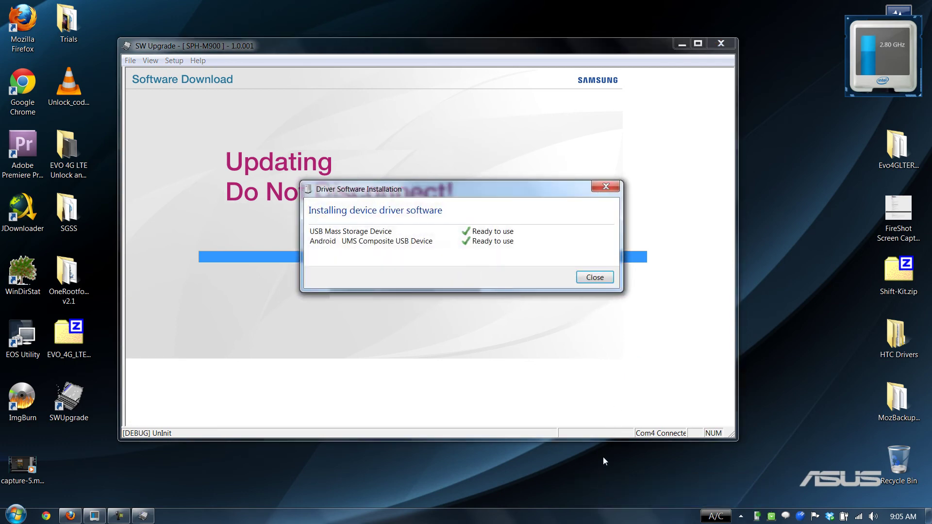
click(601, 277)
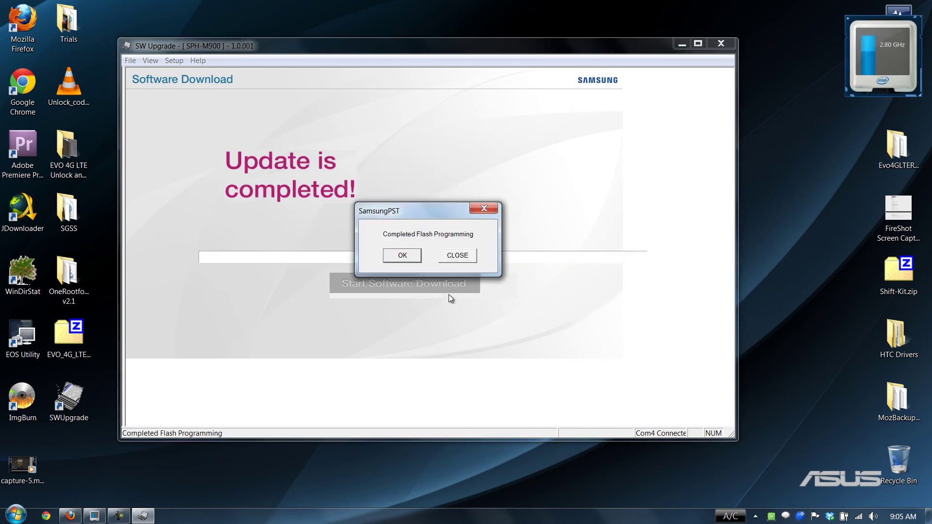
click(452, 257)
- Browse the Dropbox folder to Android\Samsung\Transform to look through the phone's firmware and recovery archives
click(16, 514)
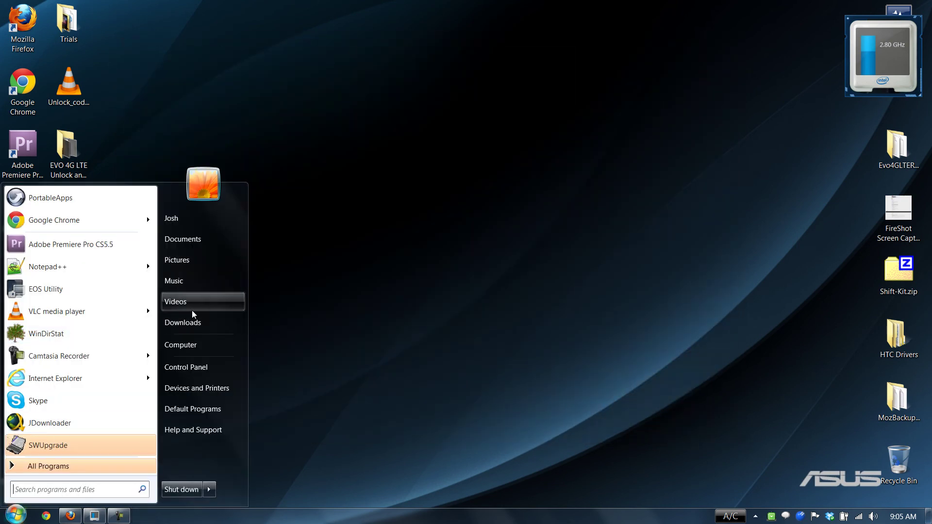
click(193, 341)
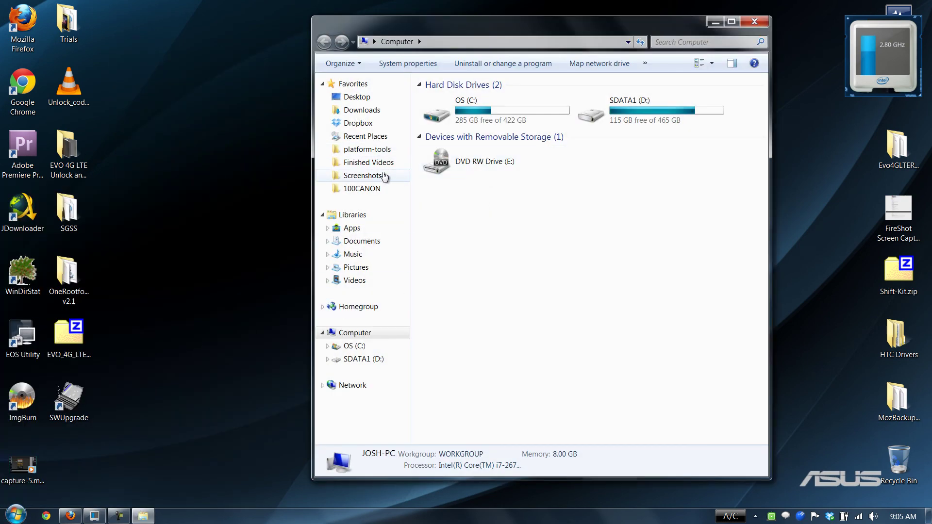
click(377, 126)
double_click(519, 106)
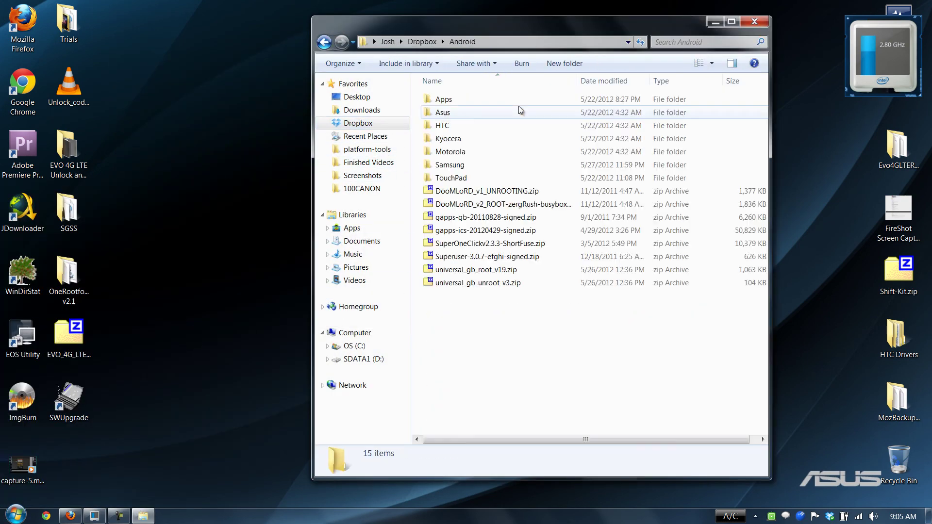
double_click(452, 165)
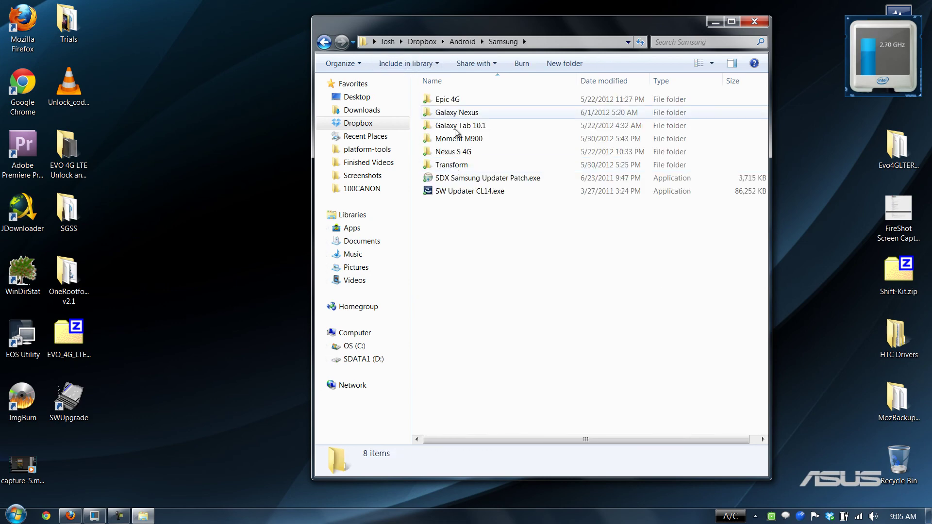
click(464, 167)
double_click(464, 166)
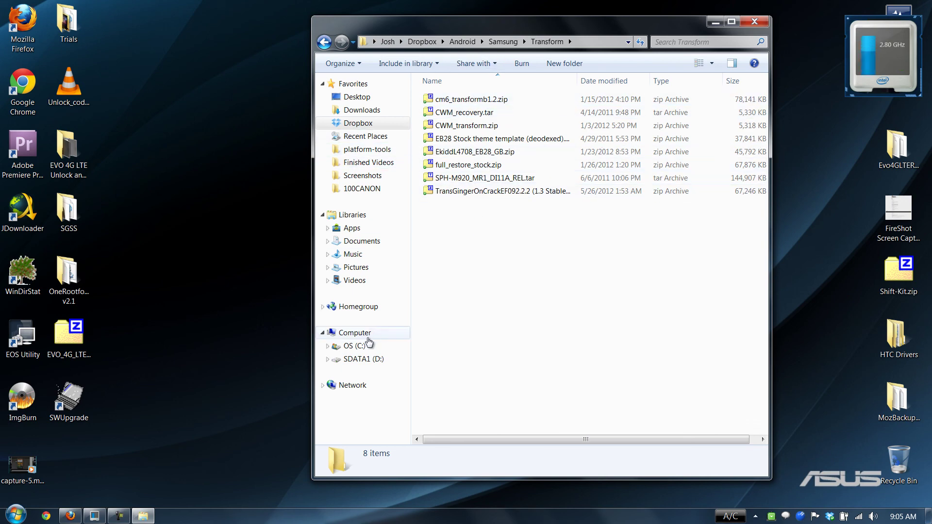
- Open the Android\Samsung\Transform folder on the SDATA1 (D:) drive
click(357, 346)
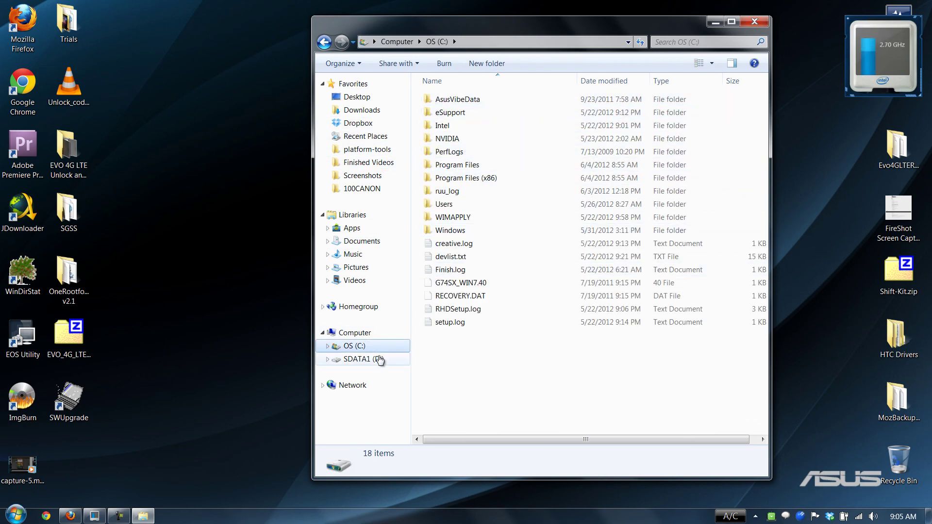
click(369, 359)
double_click(464, 99)
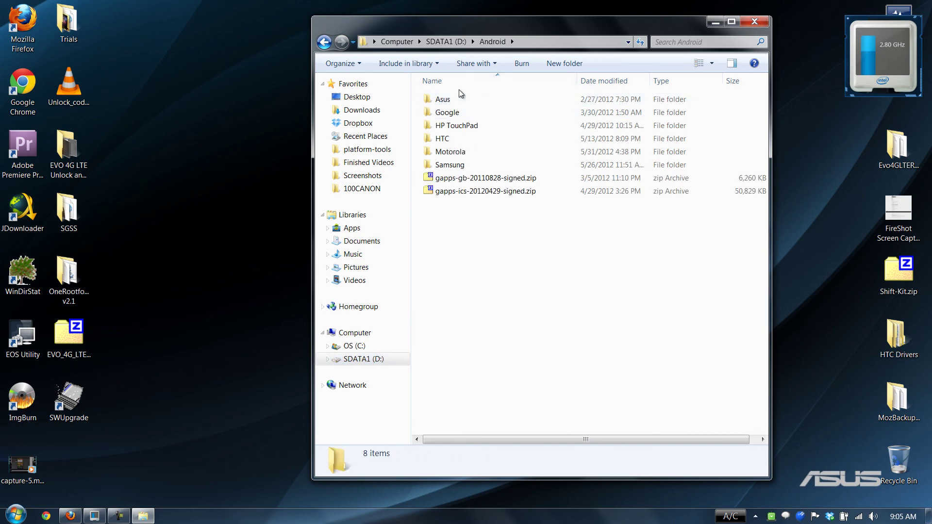
double_click(452, 165)
click(459, 167)
double_click(460, 167)
- Examine the update.zip and updateEF09.zip archives in the Transform folder, and clear the selection
click(460, 219)
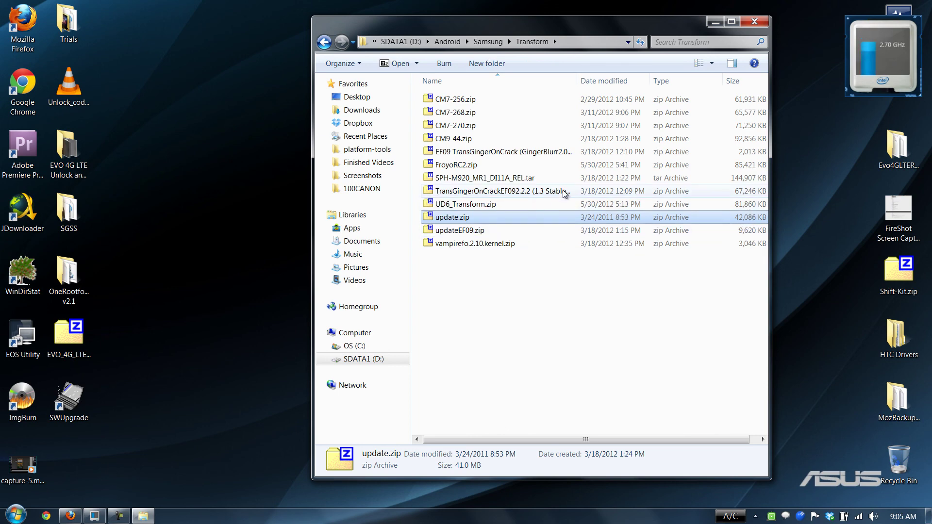
click(462, 230)
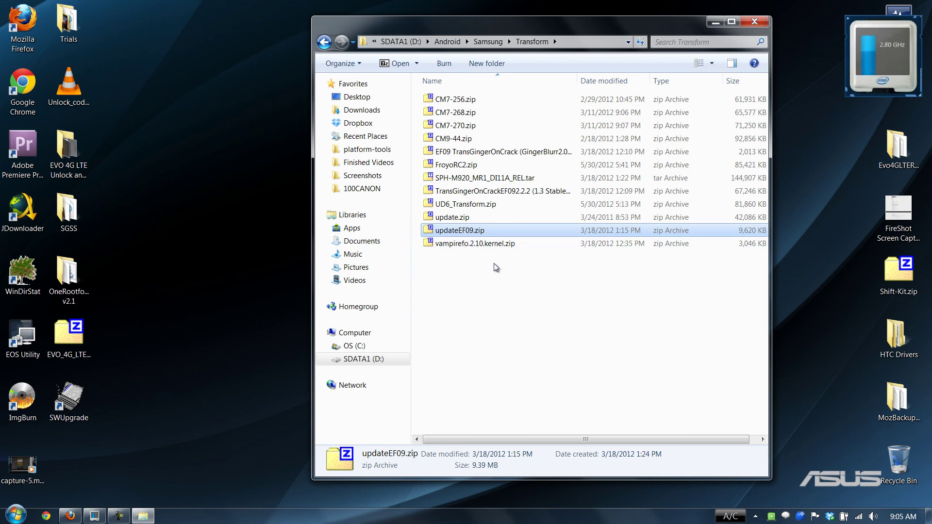
click(586, 336)
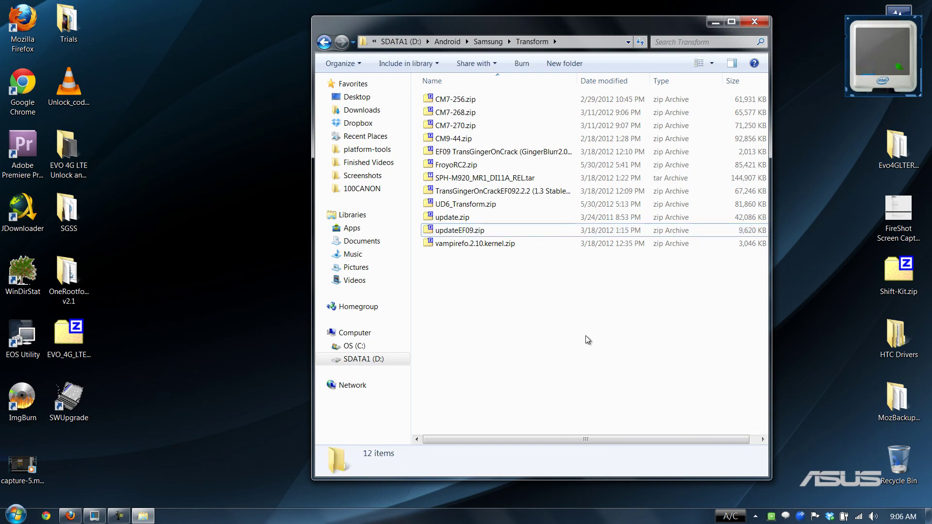